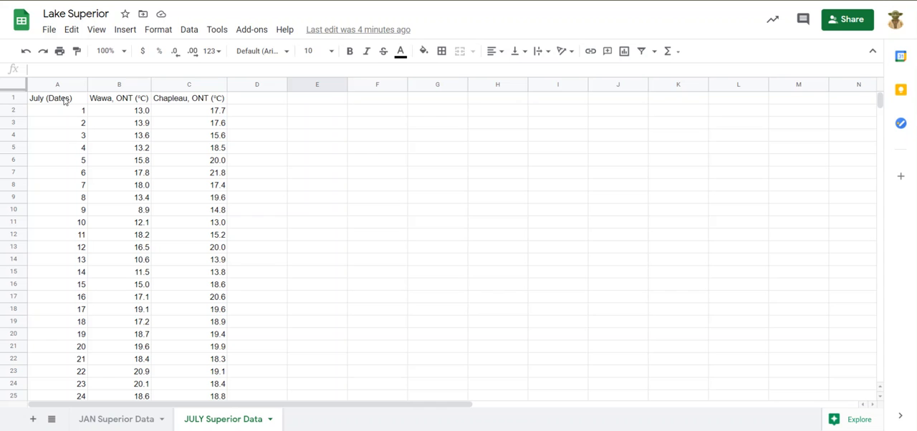
Insert a chart from the July dates and the Wawa and Chapleau temperatures in A1:C33, including the average row
left_click(65, 103)
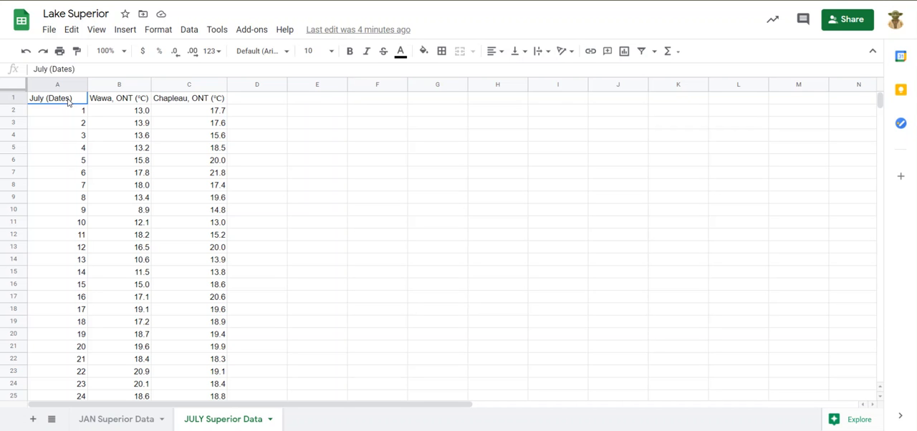
left_click_drag(68, 102, 215, 241)
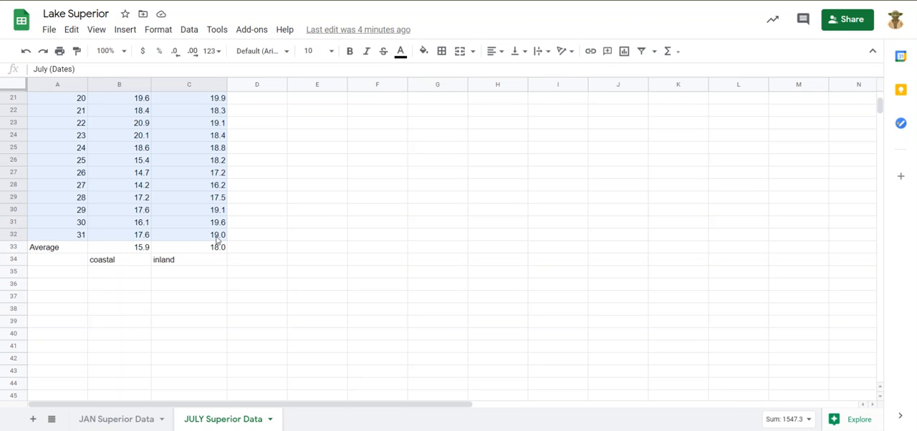
left_click_drag(217, 244, 221, 237)
left_click_drag(222, 237, 223, 252)
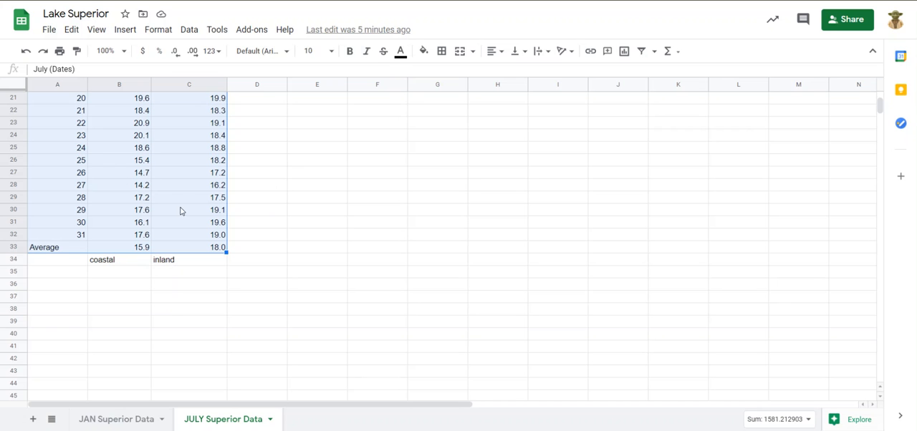
scroll(180, 211, "up", 5)
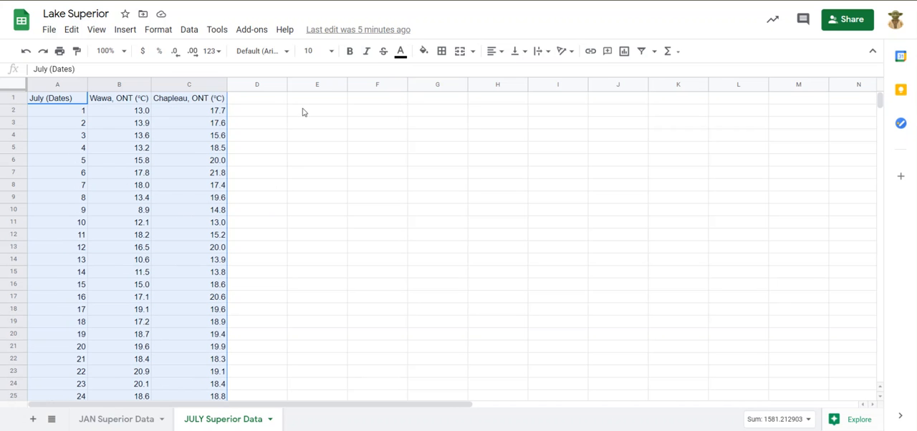
left_click(126, 30)
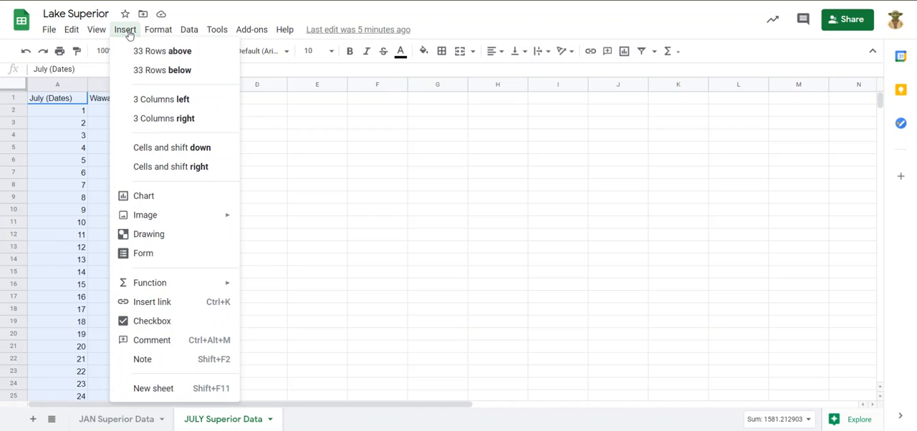
mouse_move(150, 219)
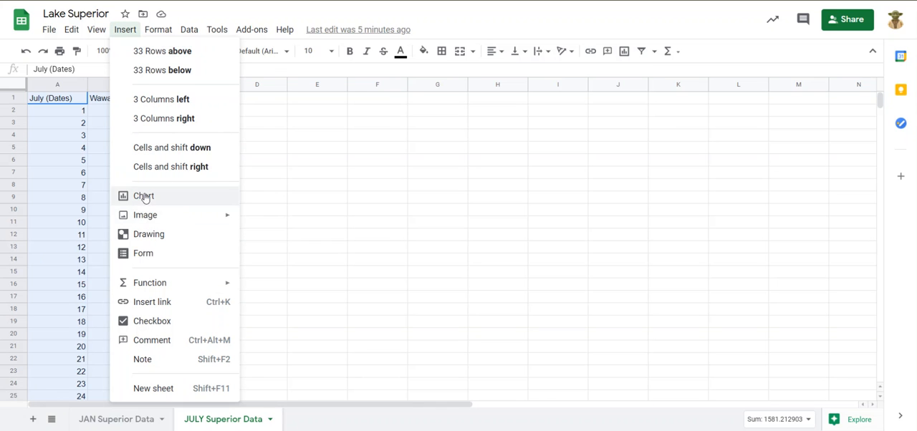
left_click(144, 196)
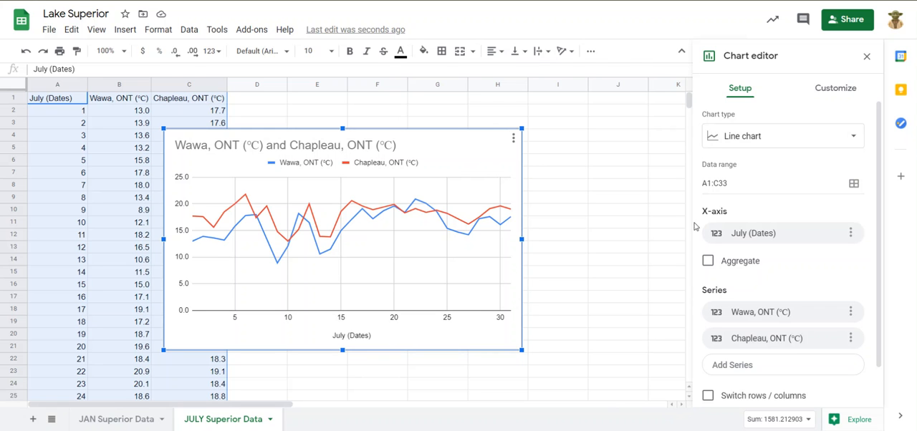
left_click(741, 137)
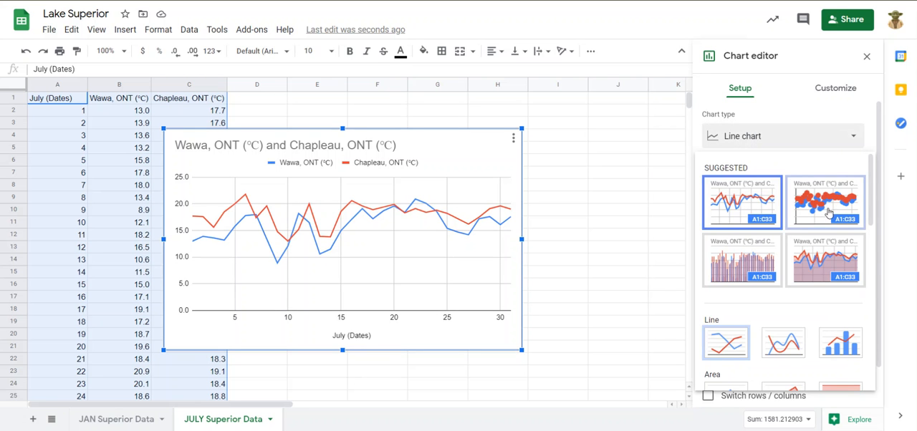
scroll(828, 210, "down", 3)
scroll(825, 219, "up", 3)
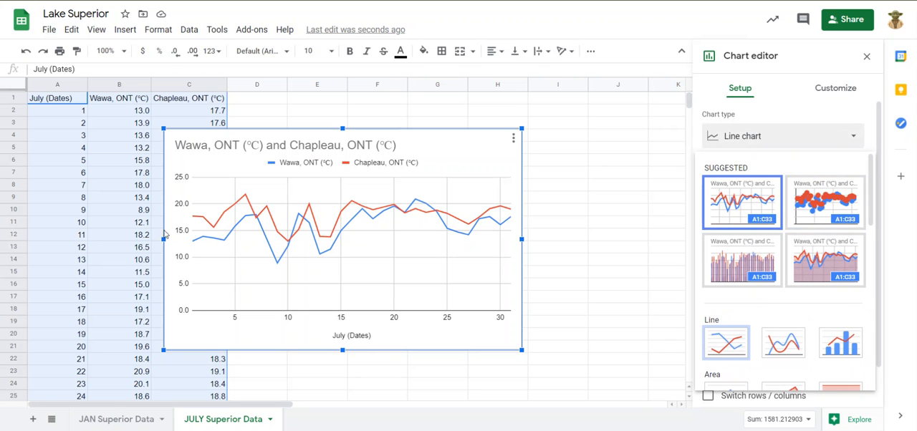
left_click(485, 169)
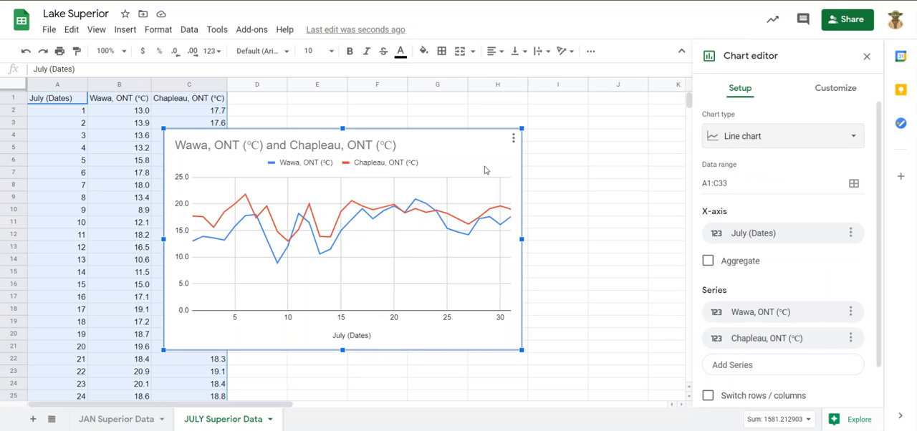
Move the Wawa and Chapleau line chart to its own sheet
left_click(514, 139)
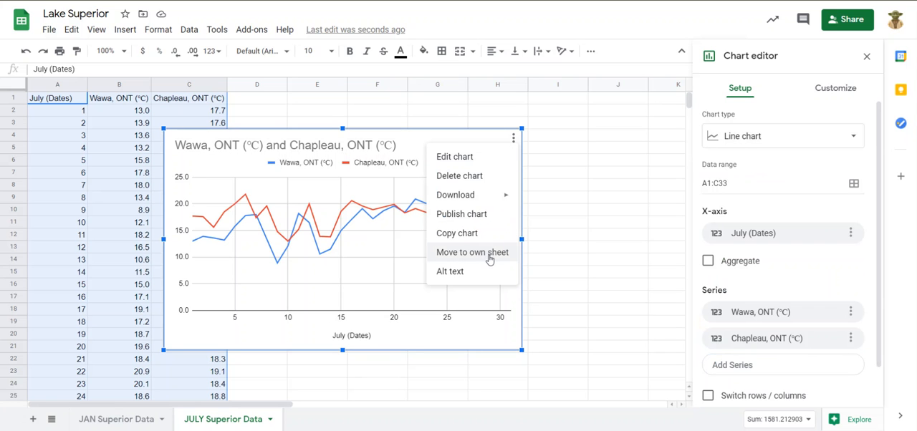
left_click(419, 174)
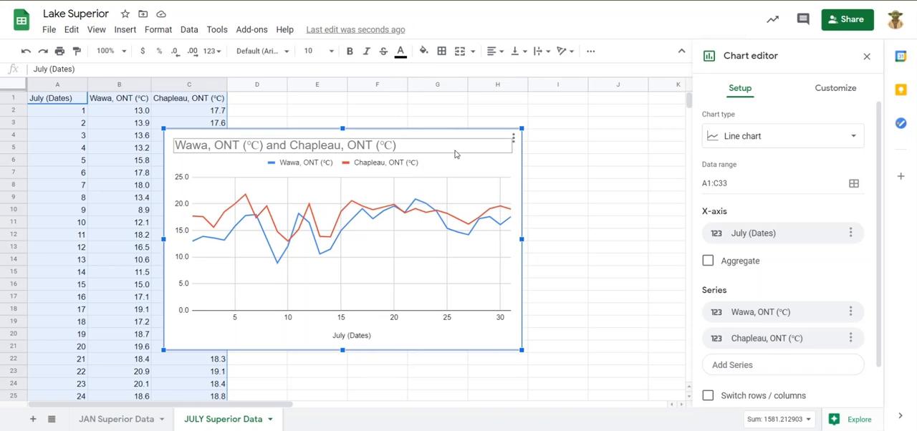
left_click(512, 138)
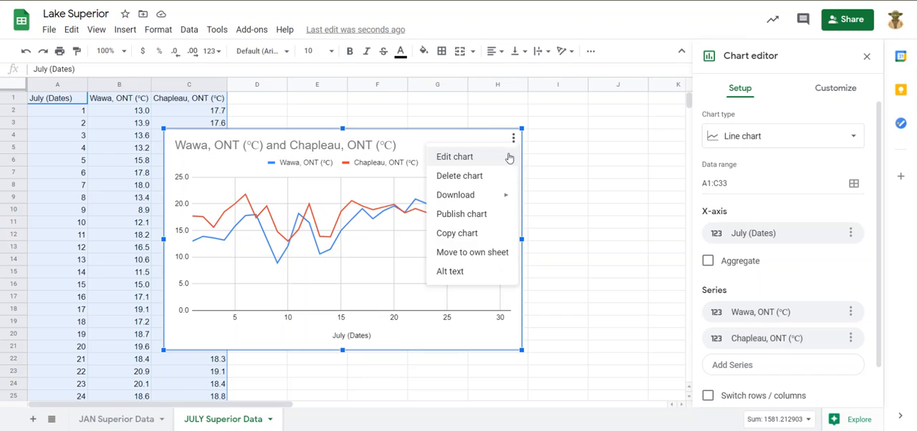
left_click(493, 259)
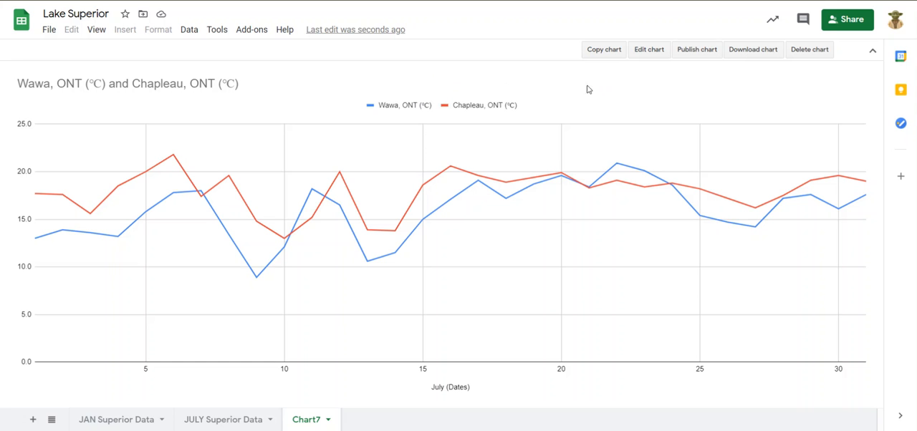
Change the chart title to "Temperature comparison between Wawa, ONT (℃) and Chapleau, ONT (℃)"
double_click(193, 88)
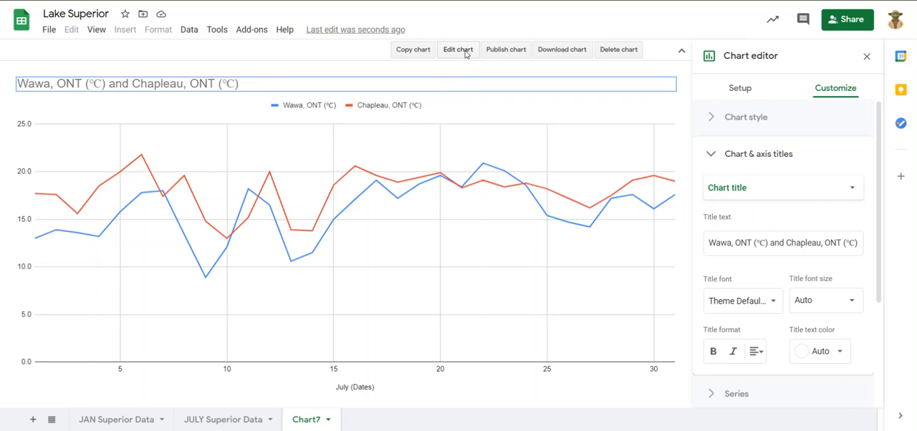
left_click(750, 156)
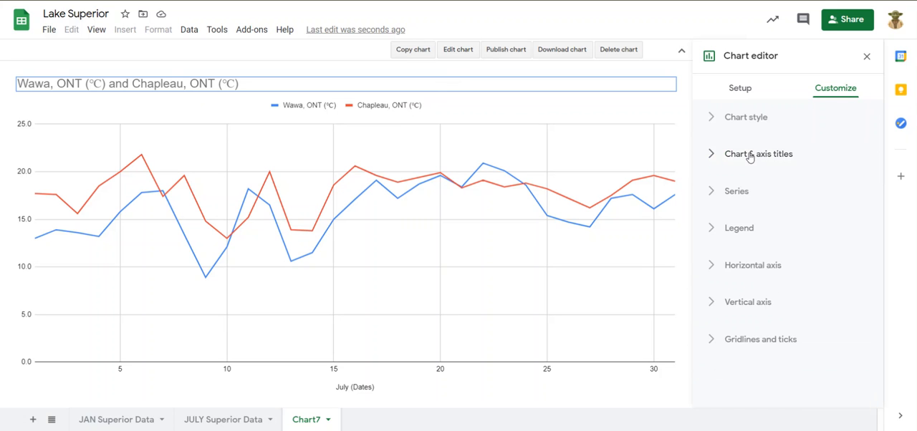
left_click(749, 156)
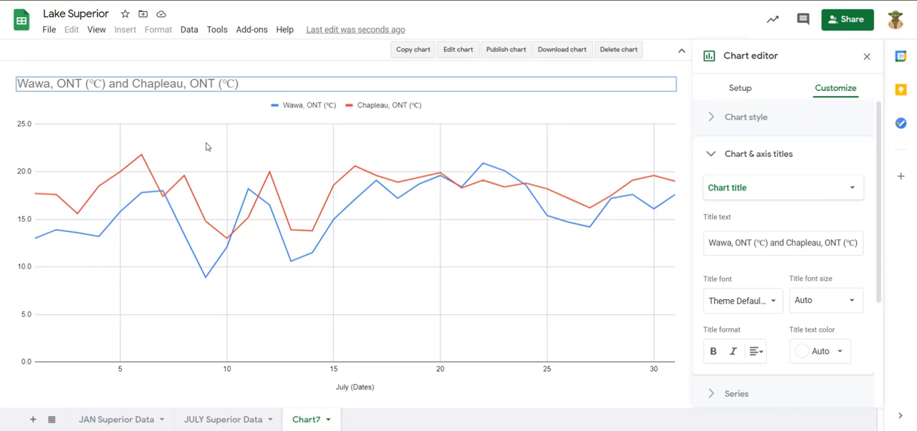
double_click(192, 82)
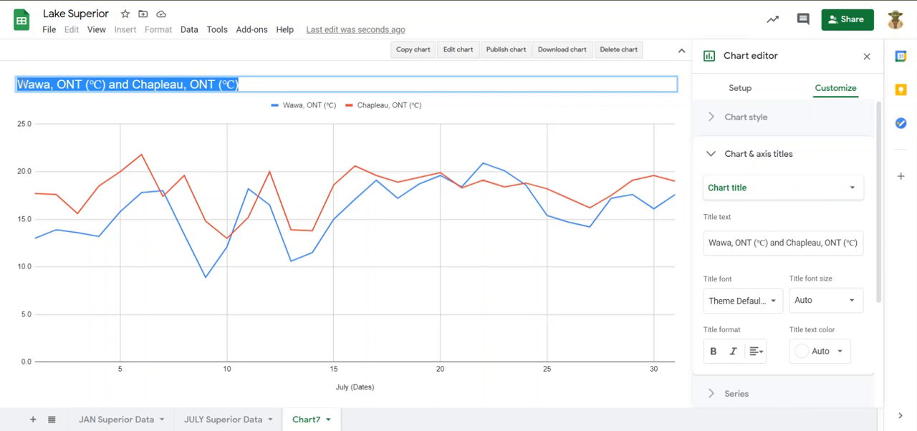
key("BackSpace")
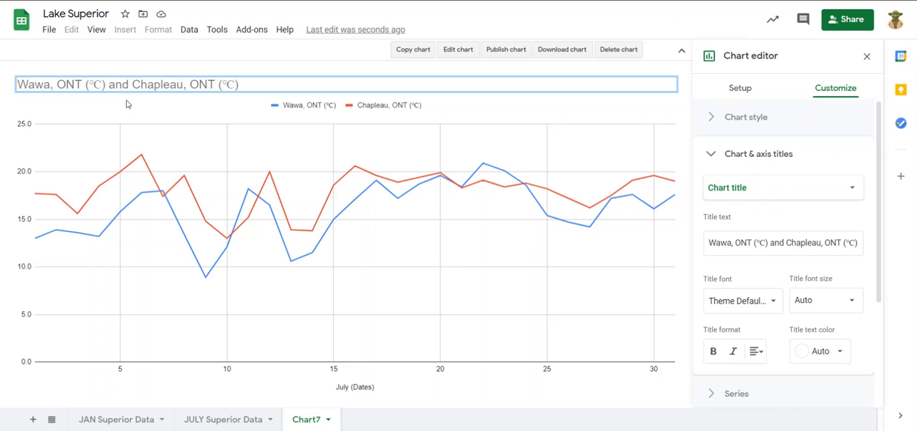
type("Temperature comparison ")
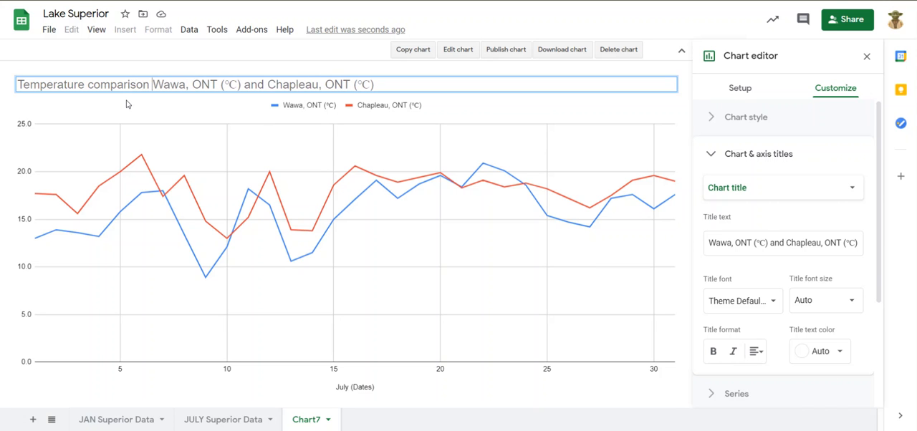
type("betwee")
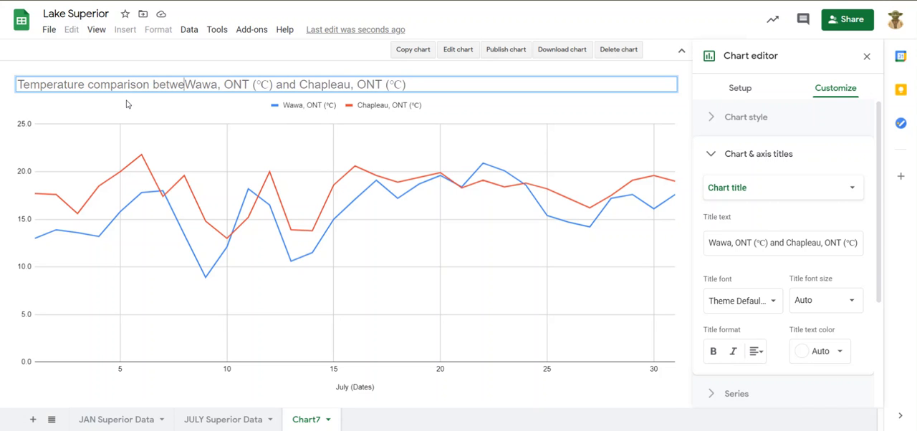
type("n")
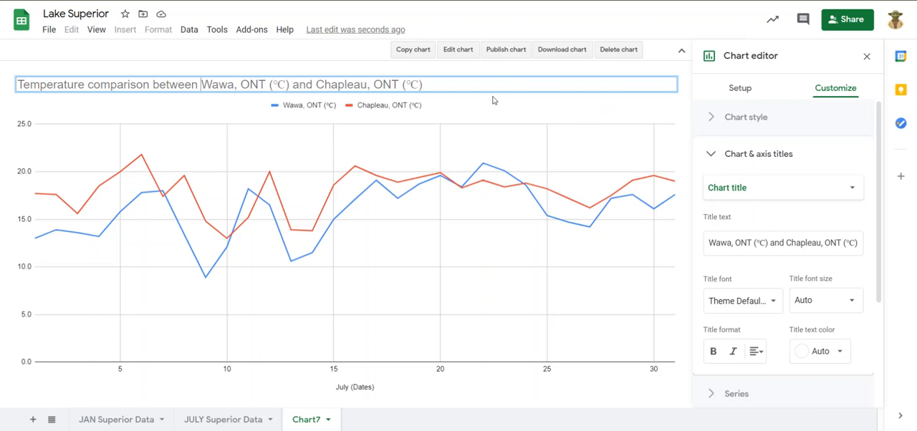
key("Return")
left_click(531, 124)
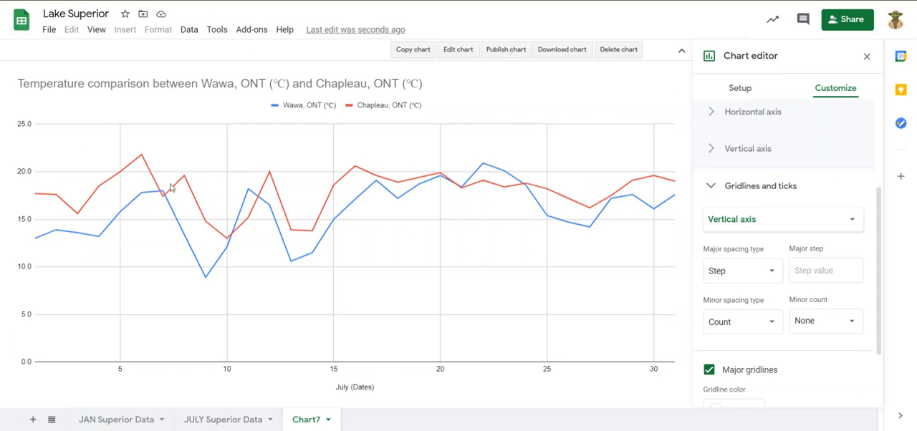
left_click(801, 224)
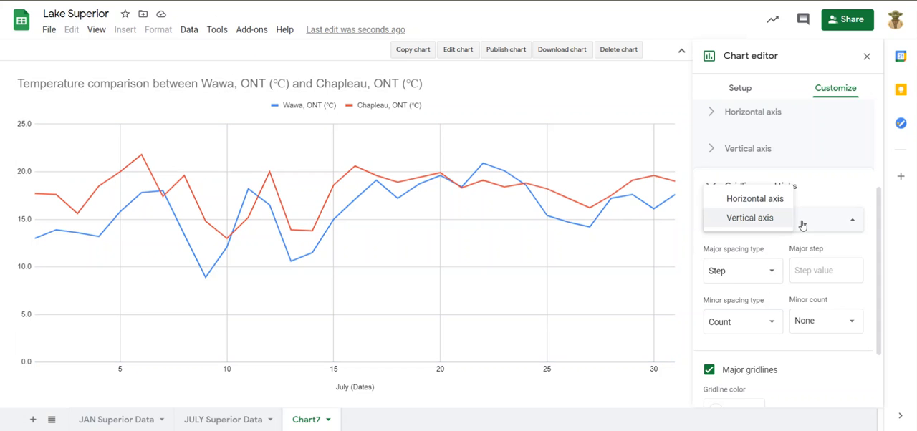
left_click(761, 219)
scroll(824, 260, "down", 1)
scroll(788, 275, "up", 1)
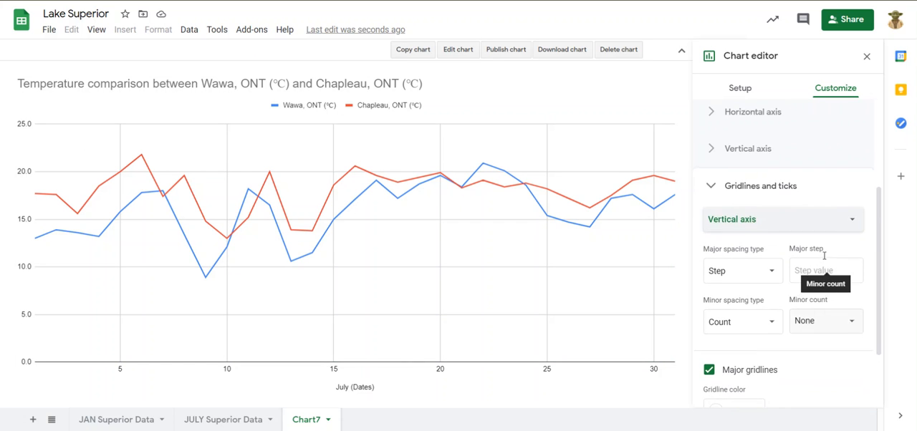
left_click(709, 188)
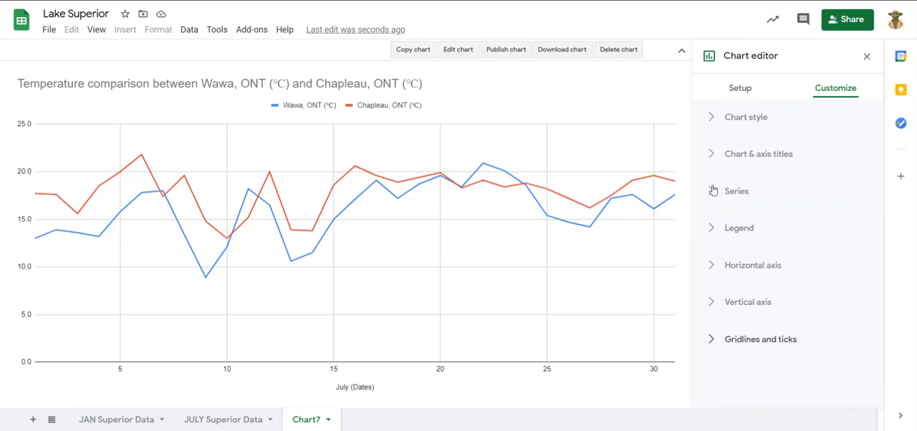
Add the vertical axis title "Temperature (C)" to the chart
left_click(709, 155)
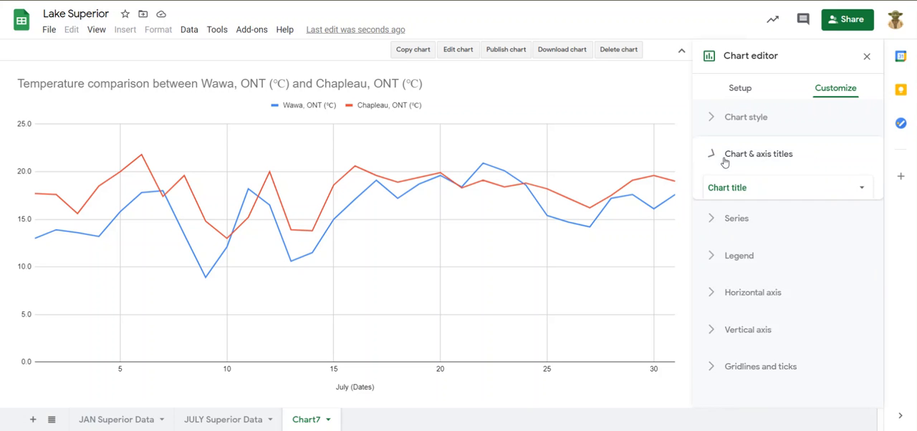
left_click(784, 190)
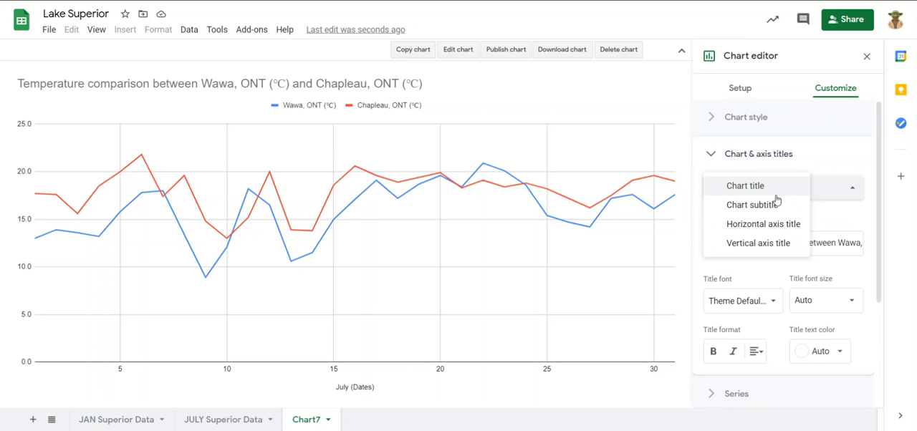
left_click(781, 244)
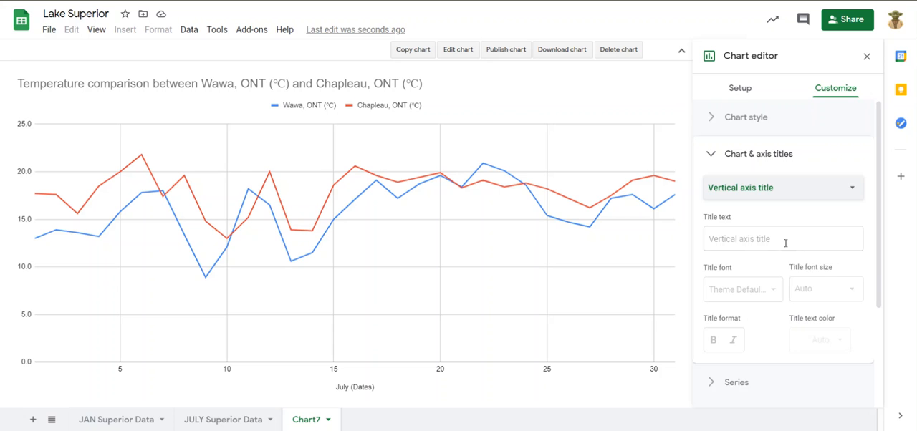
left_click(768, 239)
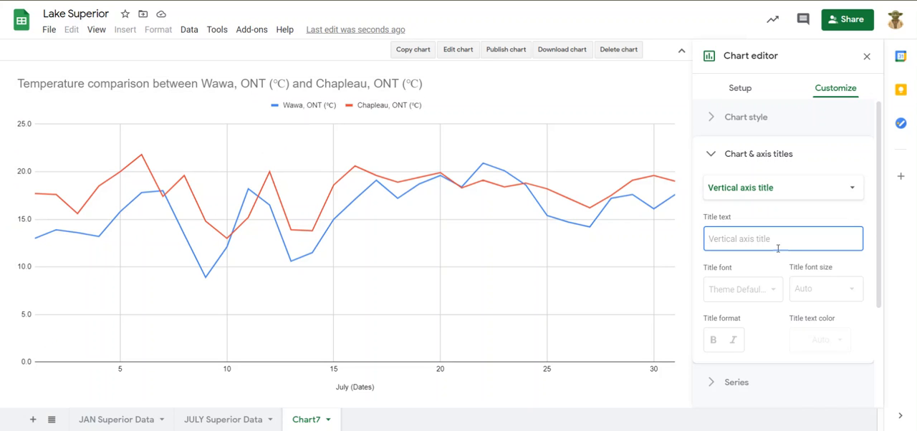
type("Temperature (")
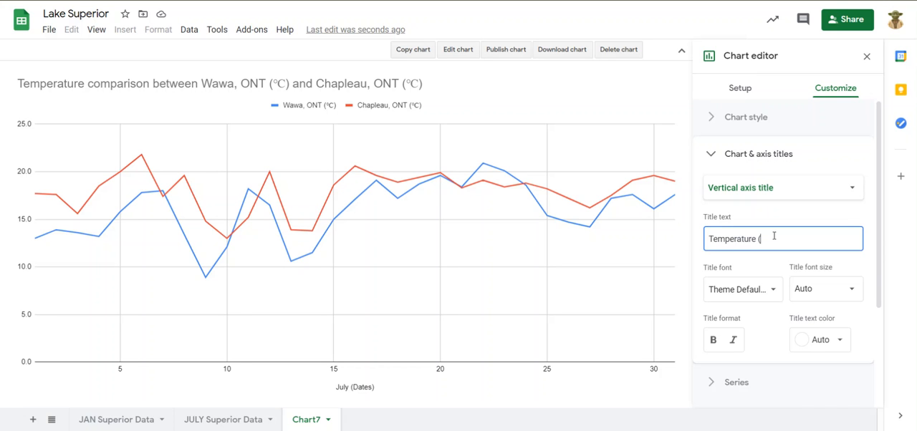
type("C)")
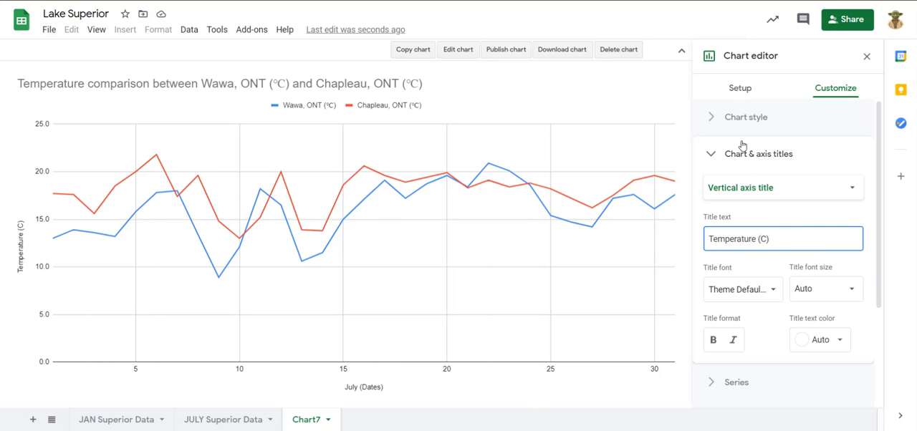
left_click(712, 154)
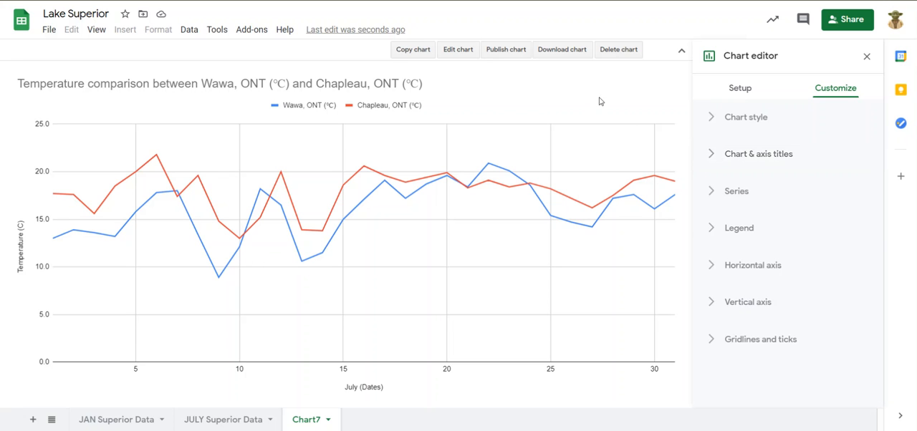